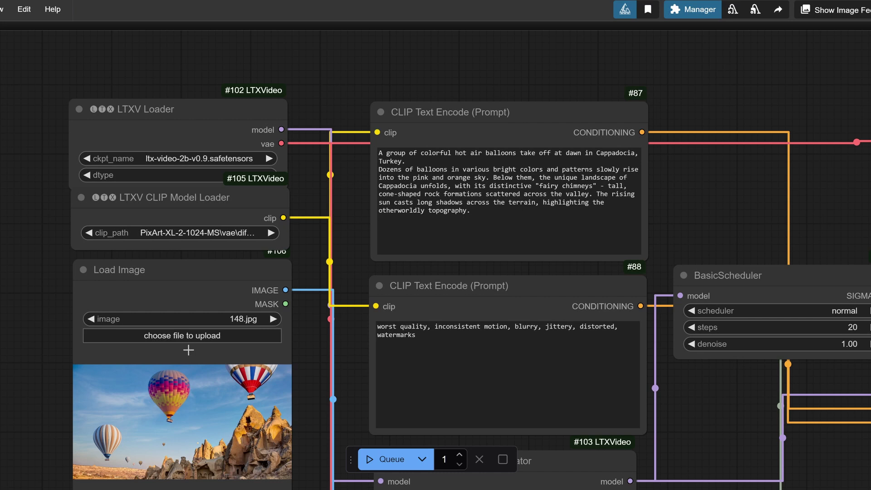
Pan and zoom to the Video Combine node to watch the hot-air-balloon output video
{"action": "left_click_drag", "start_coordinate": [722, 387], "coordinate": [187, 314]}
{"action": "left_click_drag", "start_coordinate": [650, 444], "coordinate": [341, 367]}
{"action": "scroll", "coordinate": [523, 359], "scroll_direction": "up", "scroll_amount": 5}
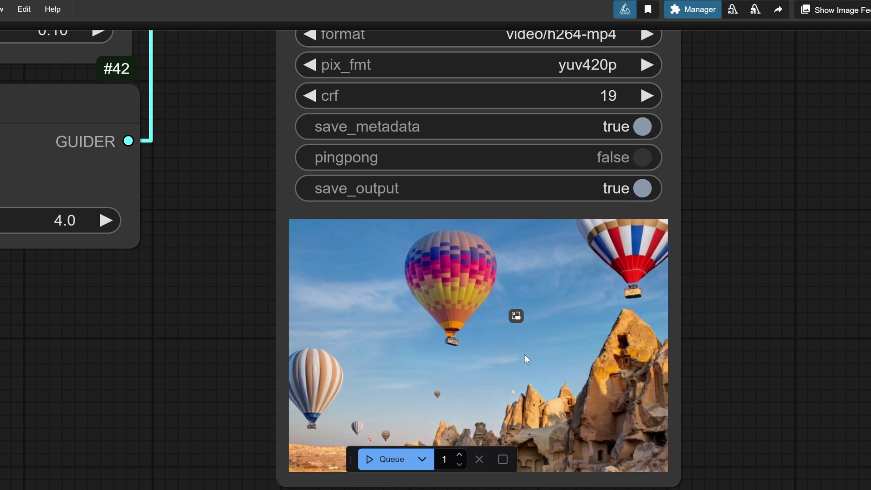
{"action": "scroll", "coordinate": [707, 324], "scroll_direction": "down", "scroll_amount": 3}
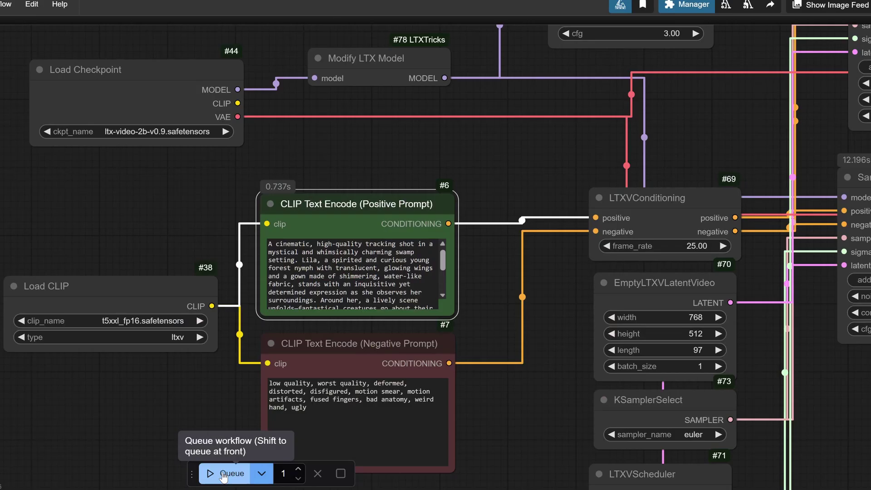
Pan past the SamplerCustom node and zoom in on the side-by-side fairy video preview
{"action": "left_click_drag", "start_coordinate": [541, 386], "coordinate": [365, 336]}
{"action": "left_click_drag", "start_coordinate": [777, 350], "coordinate": [428, 305]}
{"action": "left_click_drag", "start_coordinate": [675, 305], "coordinate": [154, 260]}
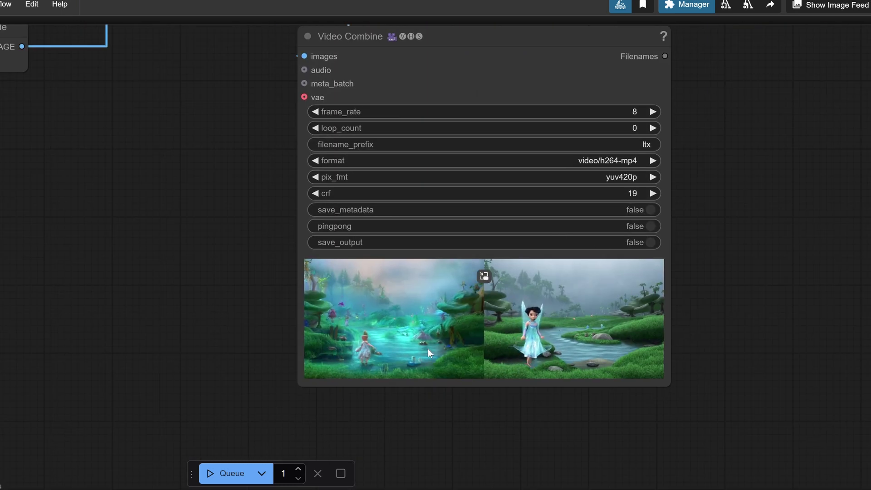
{"action": "scroll", "coordinate": [611, 331], "scroll_direction": "up", "scroll_amount": 3}
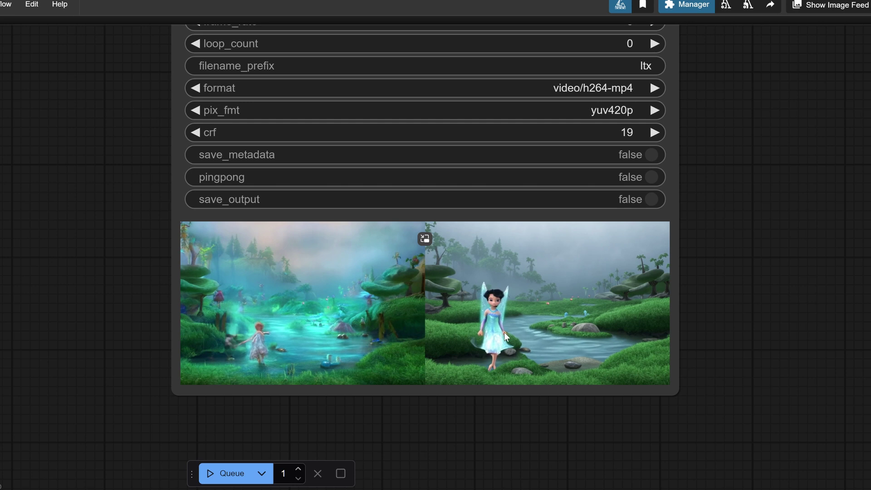
{"action": "scroll", "coordinate": [502, 346], "scroll_direction": "up", "scroll_amount": 3}
{"action": "scroll", "coordinate": [502, 345], "scroll_direction": "down", "scroll_amount": 3}
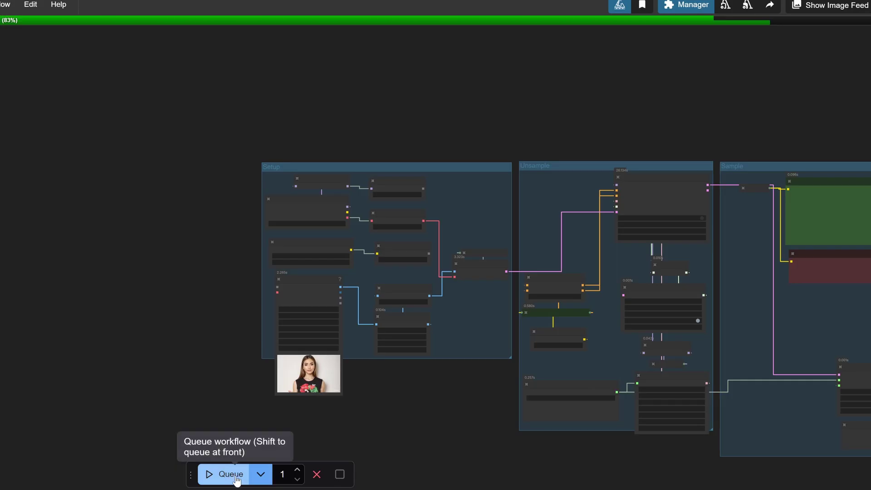
Pan across the Setup, Unsample and Sample groups to the edited portrait video preview
{"action": "scroll", "coordinate": [311, 377], "scroll_direction": "up", "scroll_amount": 5}
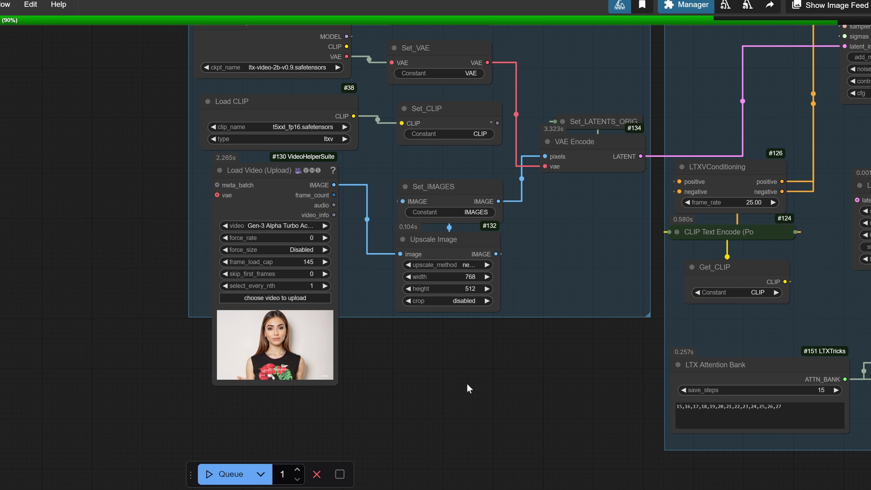
{"action": "left_click_drag", "start_coordinate": [477, 391], "coordinate": [388, 448]}
{"action": "left_click_drag", "start_coordinate": [749, 162], "coordinate": [500, 116]}
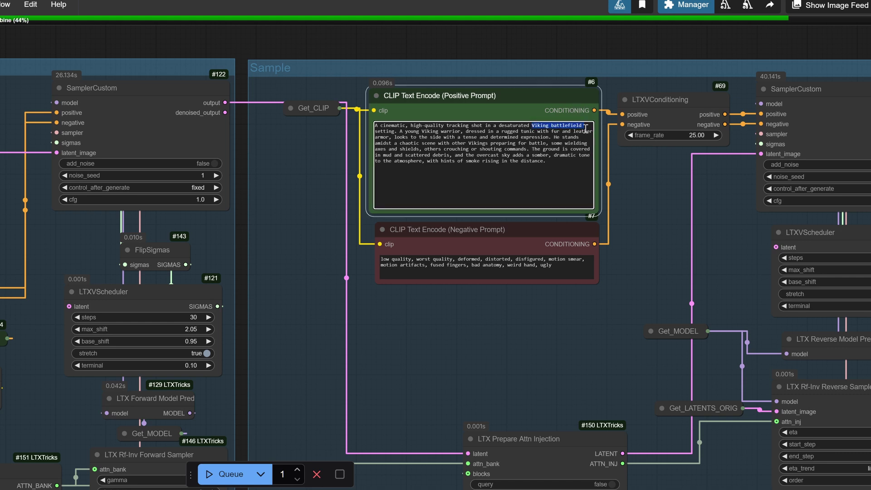
{"action": "left_click_drag", "start_coordinate": [663, 233], "coordinate": [421, 193]}
{"action": "left_click_drag", "start_coordinate": [830, 270], "coordinate": [273, 200]}
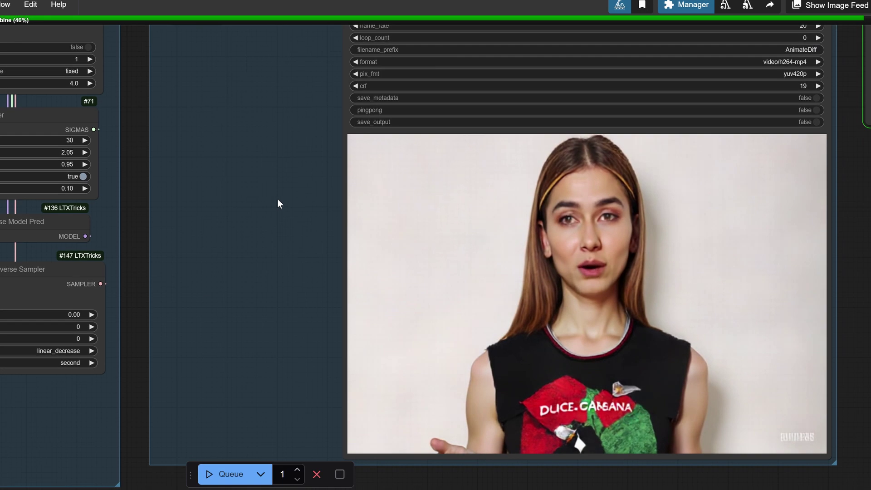
Zoom out and pan to the side-by-side comparison preview of the portrait video
{"action": "scroll", "coordinate": [681, 264], "scroll_direction": "down", "scroll_amount": 3}
{"action": "scroll", "coordinate": [718, 259], "scroll_direction": "down", "scroll_amount": 3}
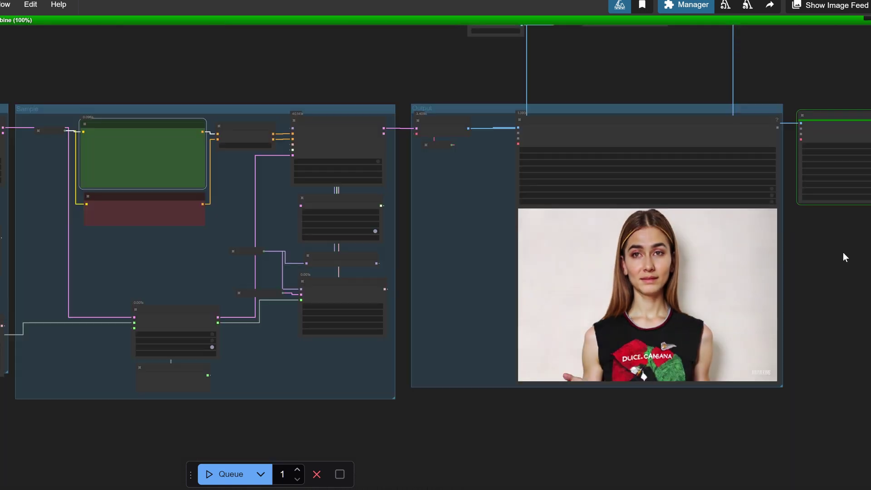
{"action": "left_click_drag", "start_coordinate": [843, 252], "coordinate": [679, 243]}
{"action": "left_click_drag", "start_coordinate": [804, 328], "coordinate": [515, 345]}
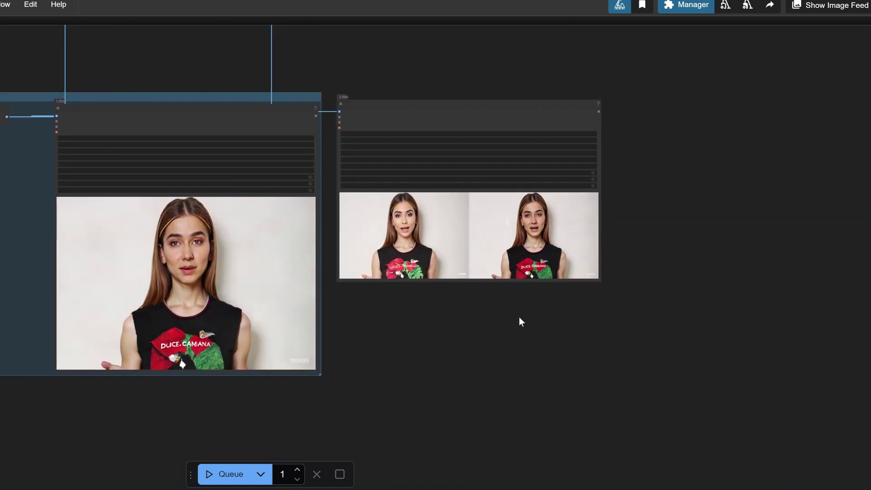
{"action": "scroll", "coordinate": [530, 194], "scroll_direction": "up", "scroll_amount": 5}
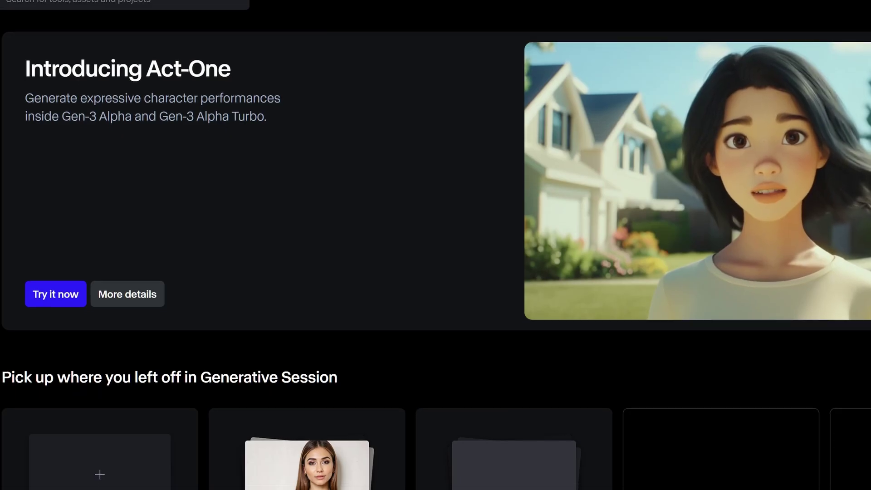
Scroll the Runway home page past the Introducing Act-One and Generative Session cards
{"action": "scroll", "coordinate": [436, 245], "scroll_direction": "down", "scroll_amount": 1}
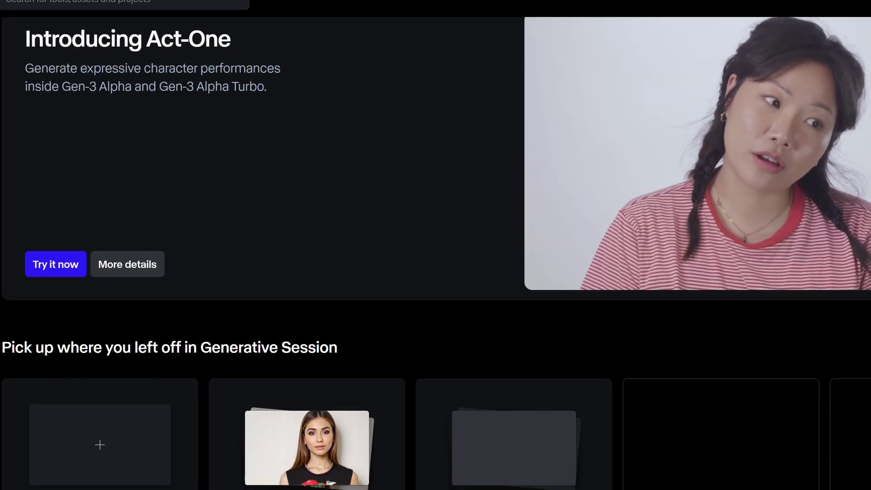
{"action": "scroll", "coordinate": [435, 252], "scroll_direction": "down", "scroll_amount": 3}
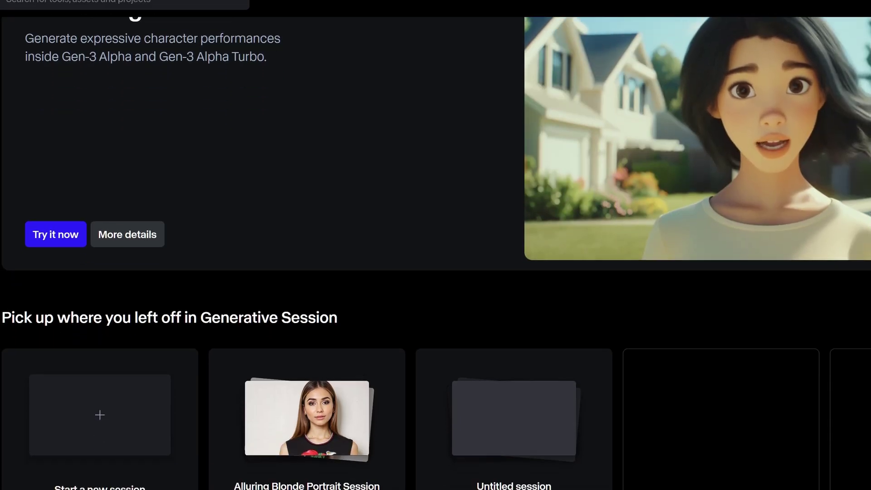
{"action": "scroll", "coordinate": [435, 252], "scroll_direction": "down", "scroll_amount": 5}
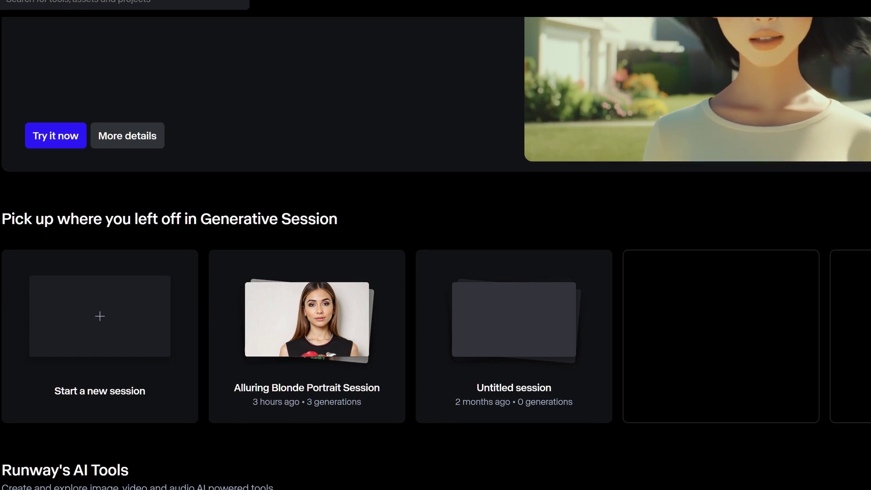
{"action": "scroll", "coordinate": [435, 253], "scroll_direction": "down", "scroll_amount": 5}
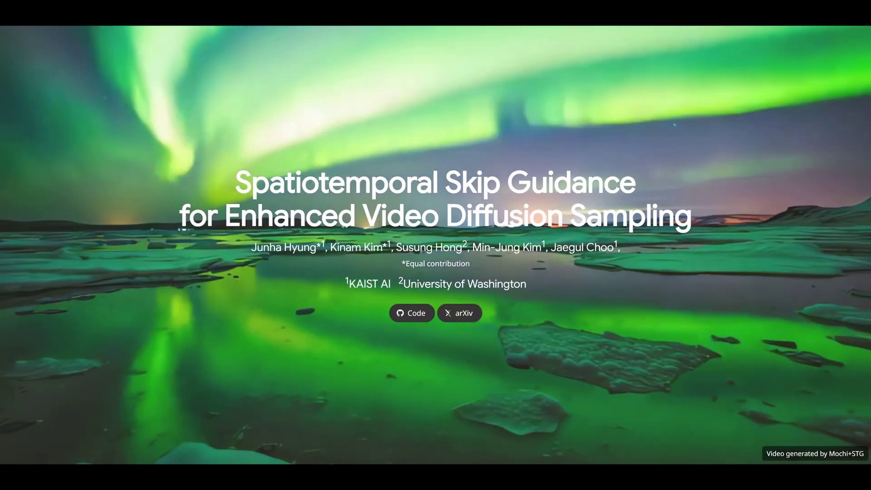
Highlight the 'Spatiotemporal Skip Guidance' page title, then clear the selection
{"action": "scroll", "coordinate": [323, 139], "scroll_direction": "down", "scroll_amount": 1}
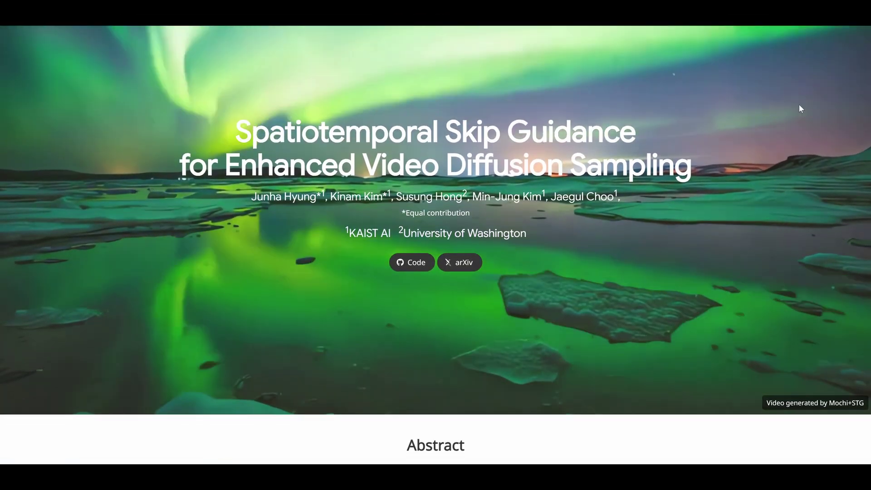
{"action": "left_click_drag", "start_coordinate": [235, 136], "coordinate": [647, 134]}
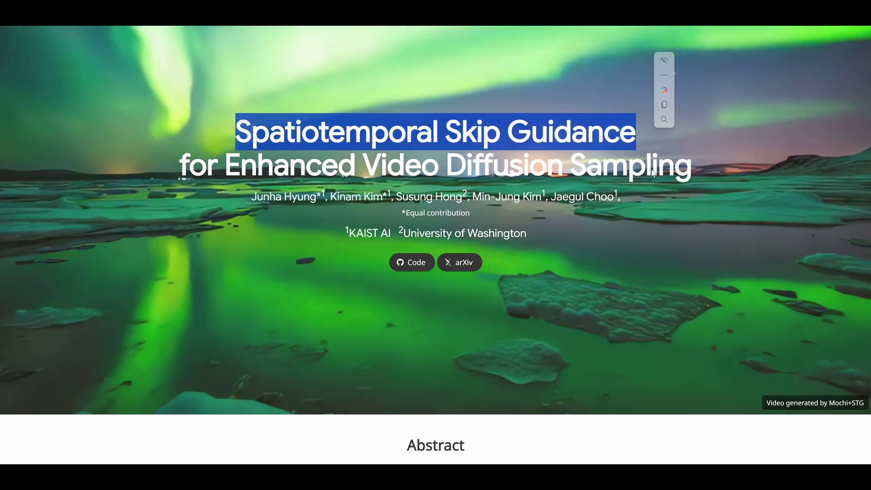
{"action": "left_click", "coordinate": [589, 81]}
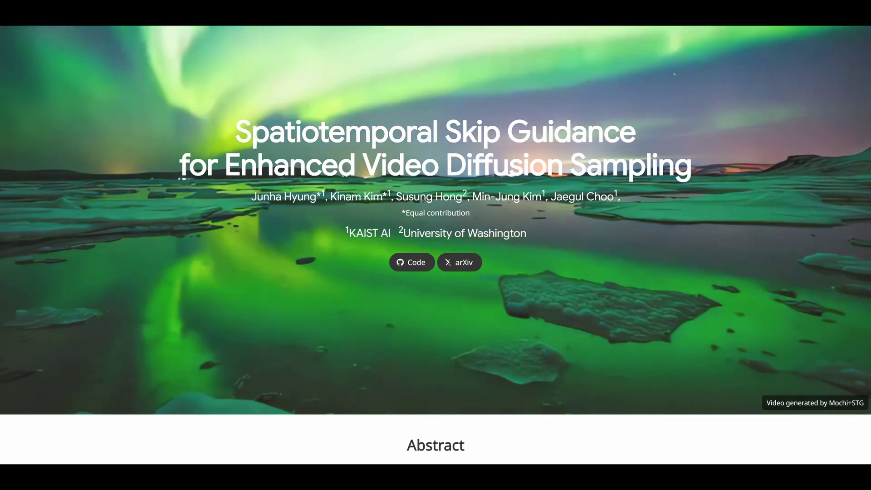
Scroll past the Abstract, Mochi and SVD carousels to the Open-Sora CFG vs STG comparisons
{"action": "scroll", "coordinate": [436, 245], "scroll_direction": "down", "scroll_amount": 4}
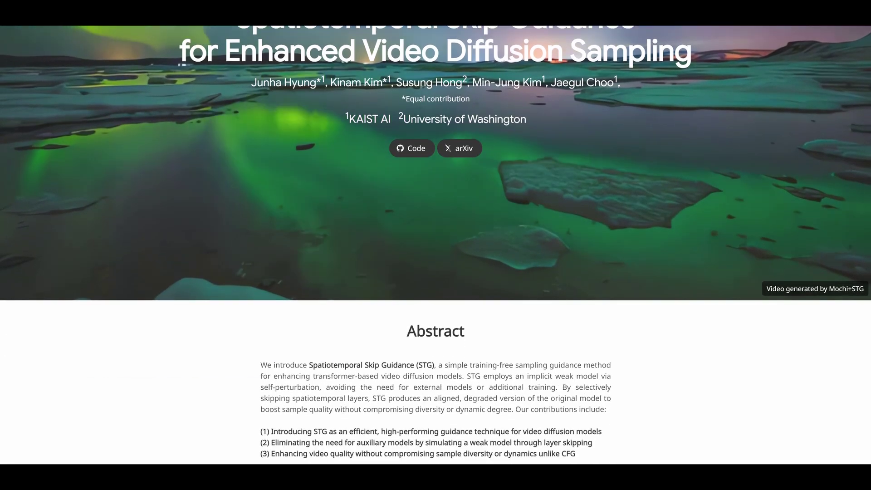
{"action": "scroll", "coordinate": [436, 245], "scroll_direction": "down", "scroll_amount": 2}
{"action": "scroll", "coordinate": [435, 245], "scroll_direction": "down", "scroll_amount": 4}
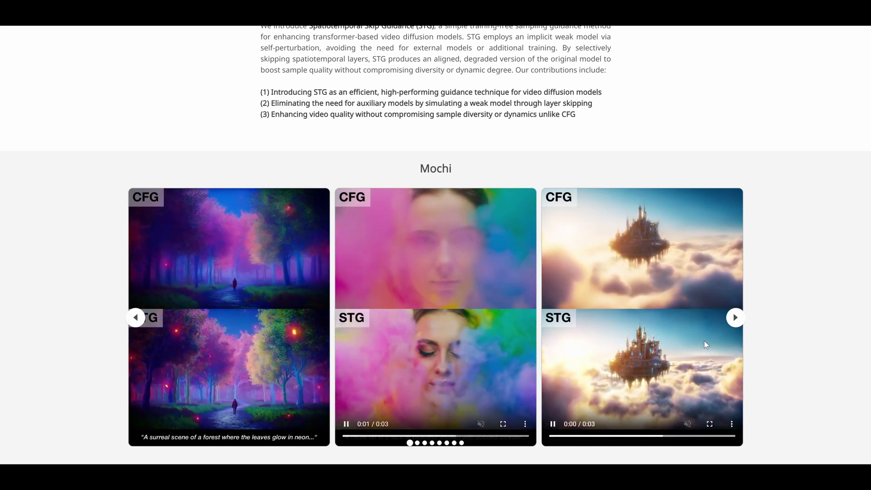
{"action": "scroll", "coordinate": [632, 349], "scroll_direction": "down", "scroll_amount": 6}
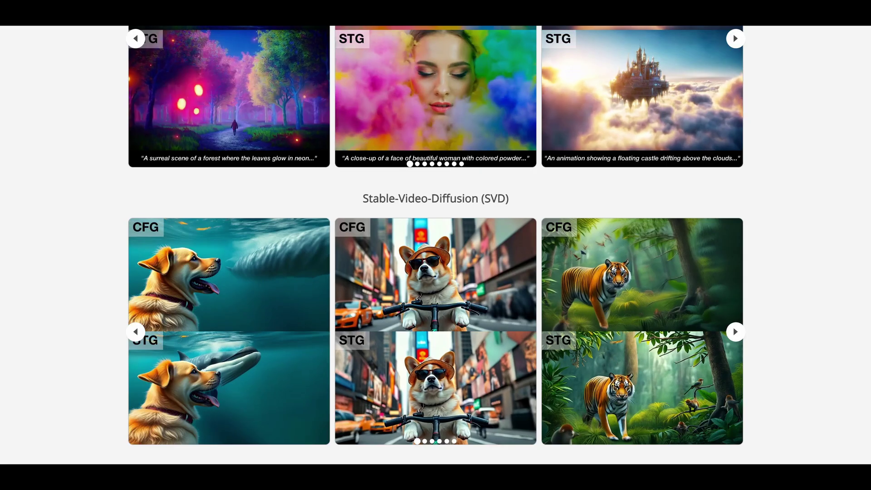
{"action": "scroll", "coordinate": [631, 349], "scroll_direction": "down", "scroll_amount": 3}
{"action": "scroll", "coordinate": [870, 225], "scroll_direction": "down", "scroll_amount": 3}
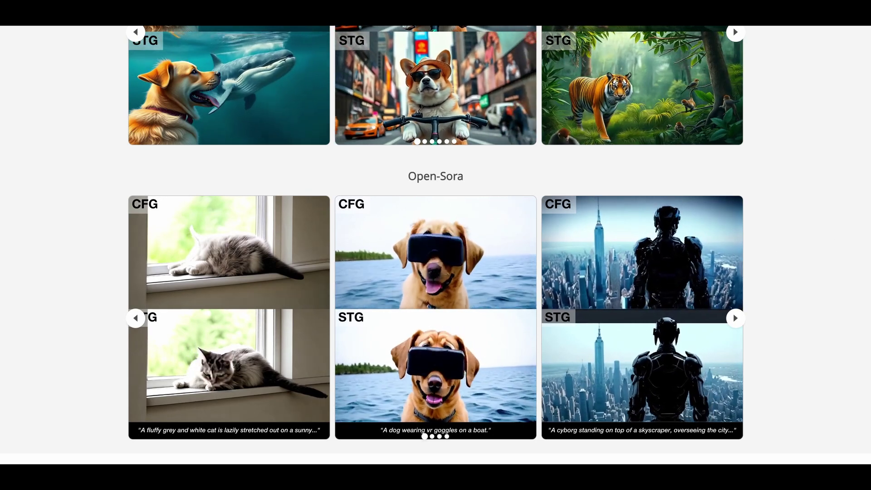
{"action": "scroll", "coordinate": [436, 239], "scroll_direction": "down", "scroll_amount": 4}
{"action": "scroll", "coordinate": [436, 240], "scroll_direction": "up", "scroll_amount": 3}
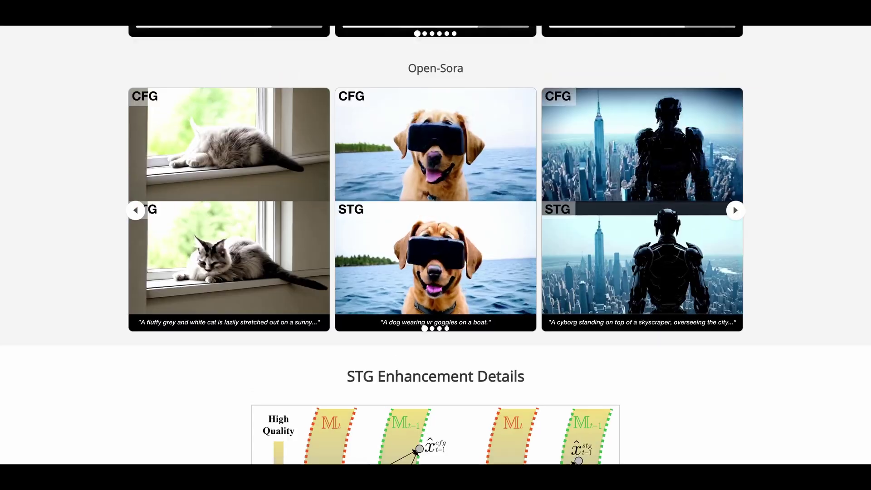
{"action": "scroll", "coordinate": [436, 245], "scroll_direction": "up", "scroll_amount": 1}
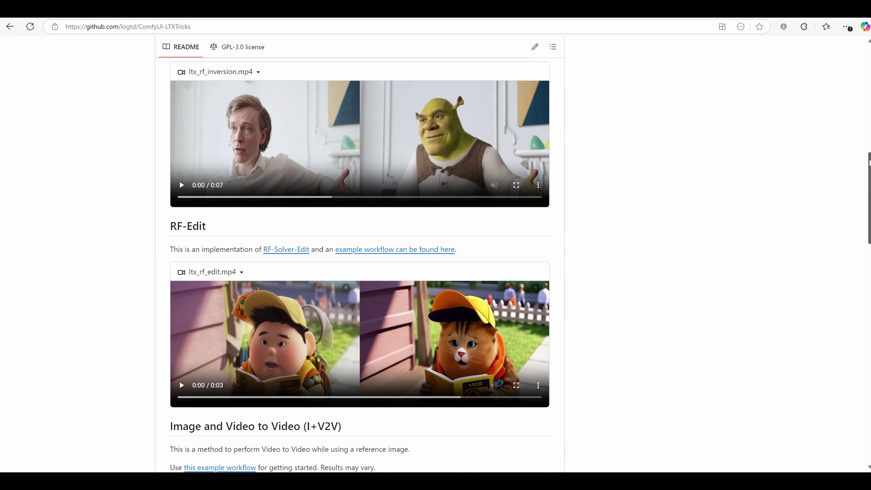
Scroll the ComfyUI-LTXTricks README down to the I+V2V wolf example video
{"action": "left_click_drag", "start_coordinate": [869, 162], "coordinate": [868, 146]}
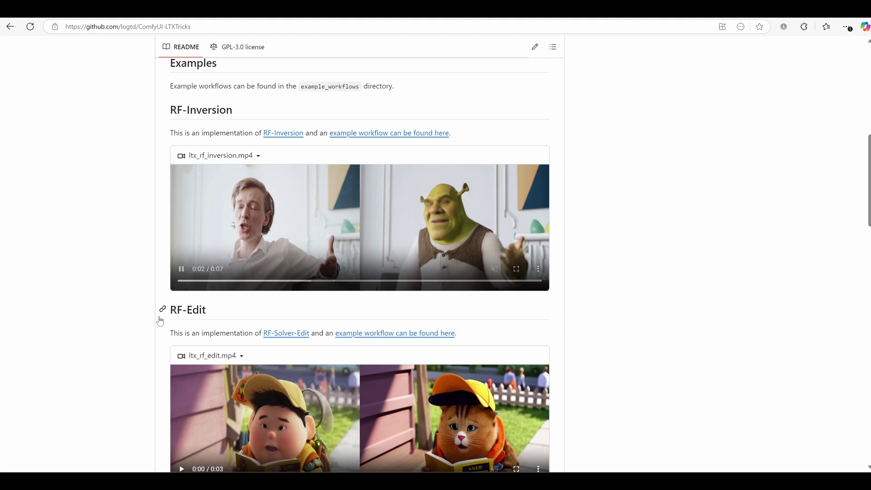
{"action": "scroll", "coordinate": [137, 281], "scroll_direction": "down", "scroll_amount": 1}
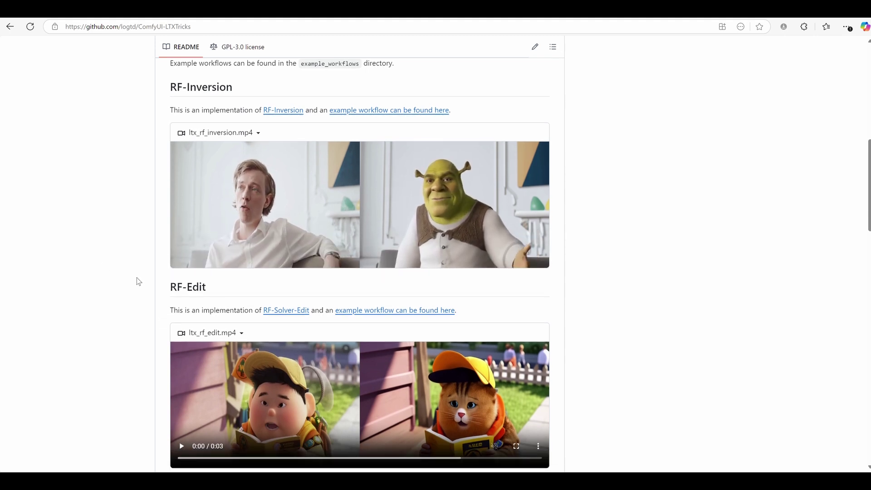
{"action": "scroll", "coordinate": [138, 281], "scroll_direction": "up", "scroll_amount": 1}
{"action": "scroll", "coordinate": [168, 328], "scroll_direction": "down", "scroll_amount": 2}
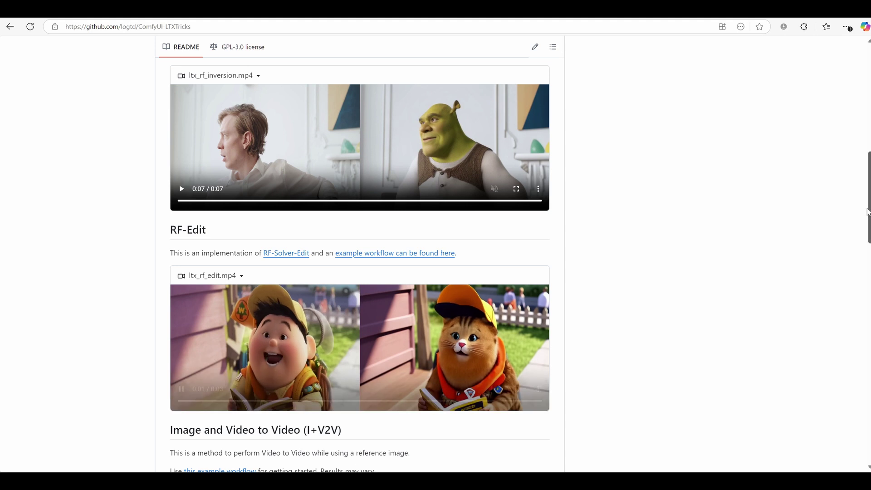
{"action": "scroll", "coordinate": [290, 350], "scroll_direction": "down", "scroll_amount": 3}
{"action": "scroll", "coordinate": [151, 467], "scroll_direction": "down", "scroll_amount": 1}
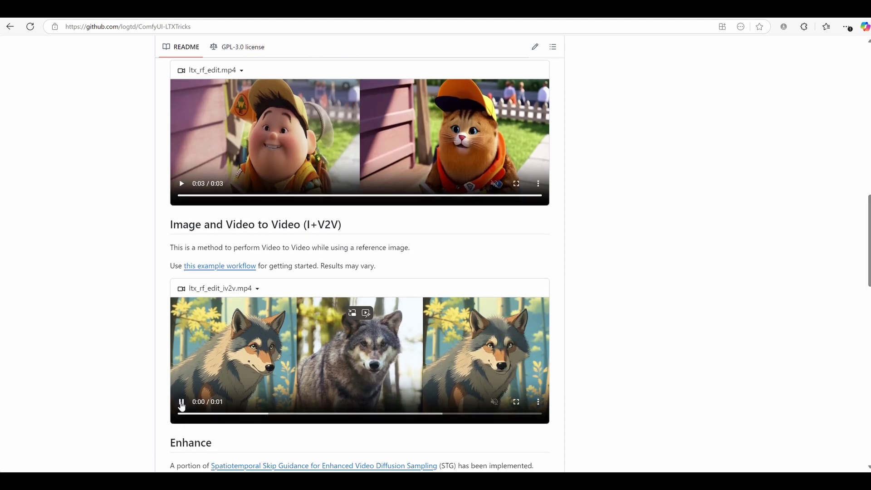
Replay the I+V2V wolf comparison video several times
{"action": "left_click", "coordinate": [181, 402]}
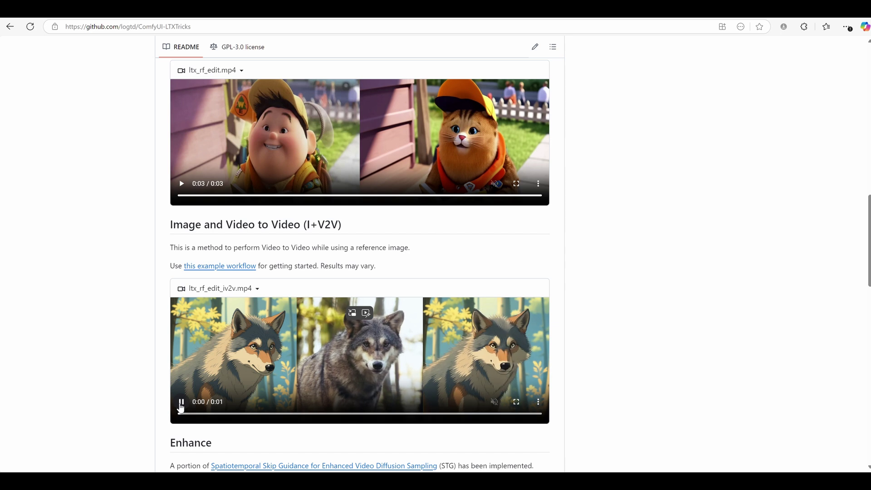
{"action": "left_click", "coordinate": [180, 405]}
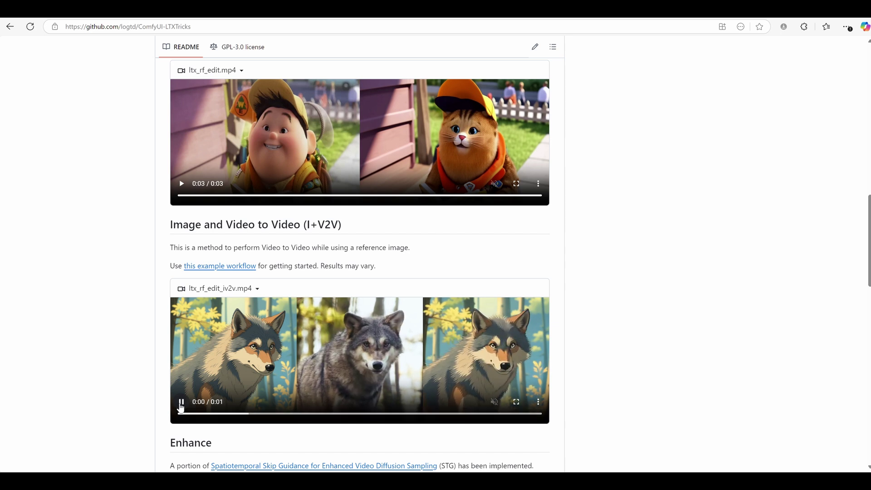
{"action": "left_click", "coordinate": [181, 405]}
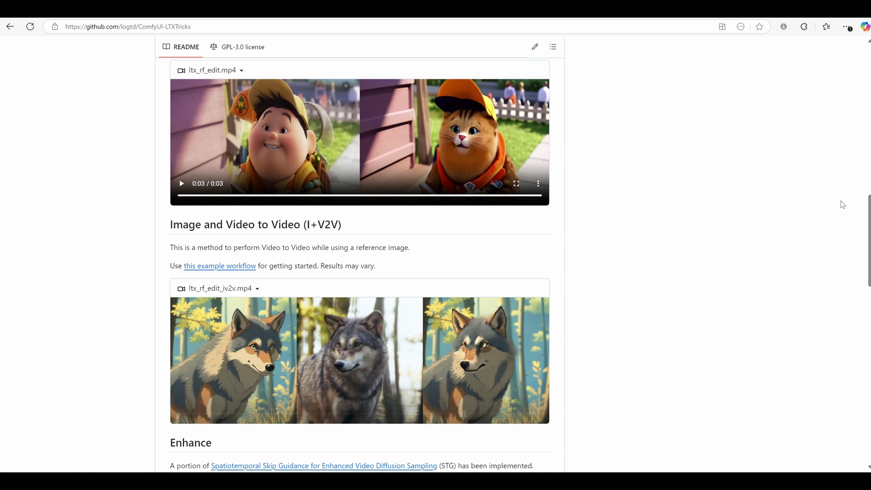
Scroll the README on to the Interpolation and Frame Setting section
{"action": "left_click_drag", "start_coordinate": [869, 212], "coordinate": [869, 265]}
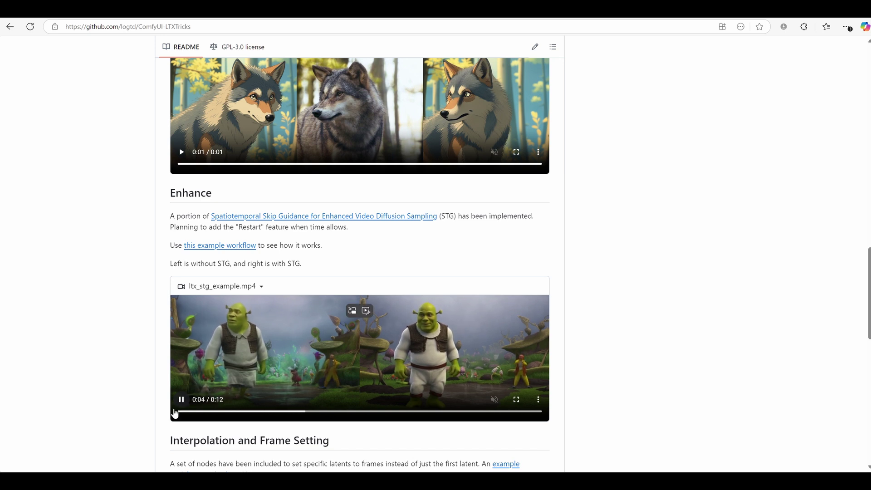
{"action": "scroll", "coordinate": [359, 265], "scroll_direction": "down", "scroll_amount": 5}
{"action": "scroll", "coordinate": [359, 265], "scroll_direction": "down", "scroll_amount": 2}
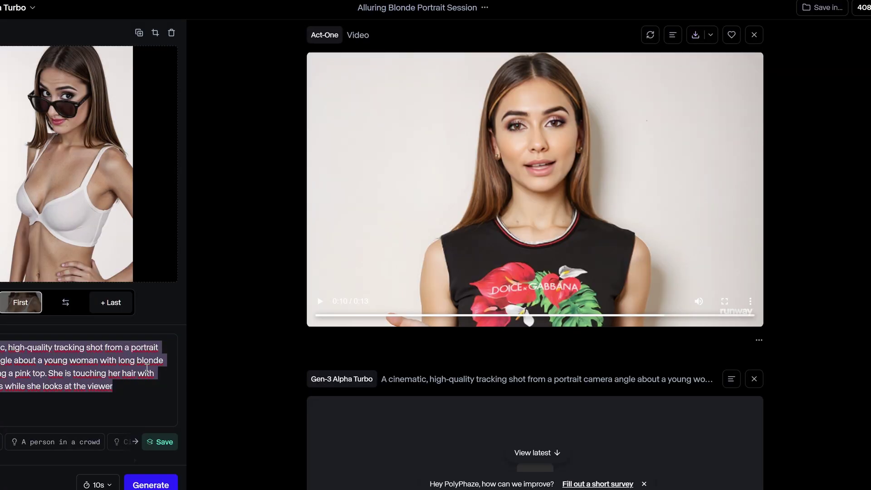
{"action": "left_click", "coordinate": [132, 390]}
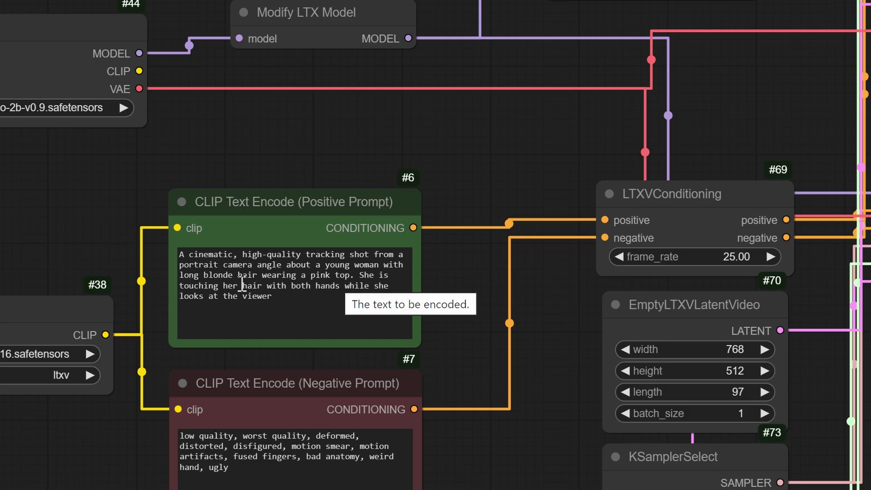
Select the positive prompt's final words, then pan and zoom out to SamplerCustom and VAE Decode
{"action": "left_click_drag", "start_coordinate": [325, 279], "coordinate": [325, 269]}
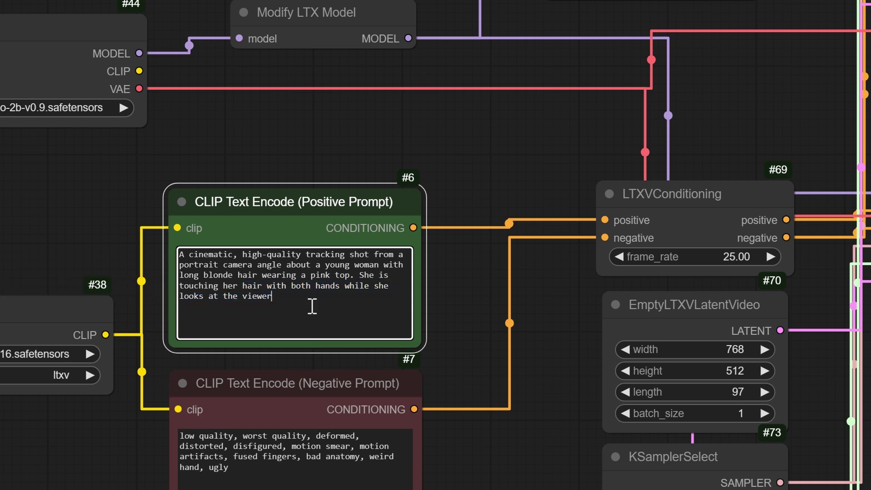
{"action": "left_click_drag", "start_coordinate": [786, 90], "coordinate": [207, 70]}
{"action": "scroll", "coordinate": [740, 285], "scroll_direction": "down", "scroll_amount": 3}
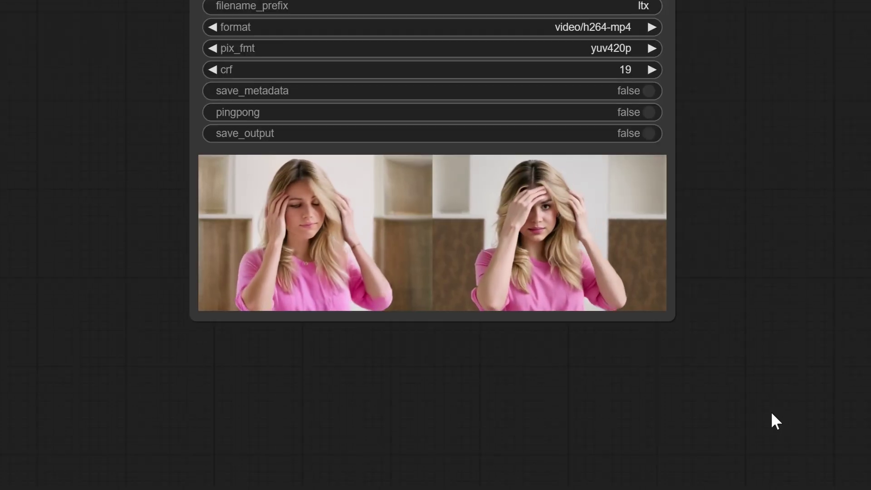
Zoom in on the Video Combine preview of the blonde woman touching her hair
{"action": "mouse_move", "coordinate": [654, 224]}
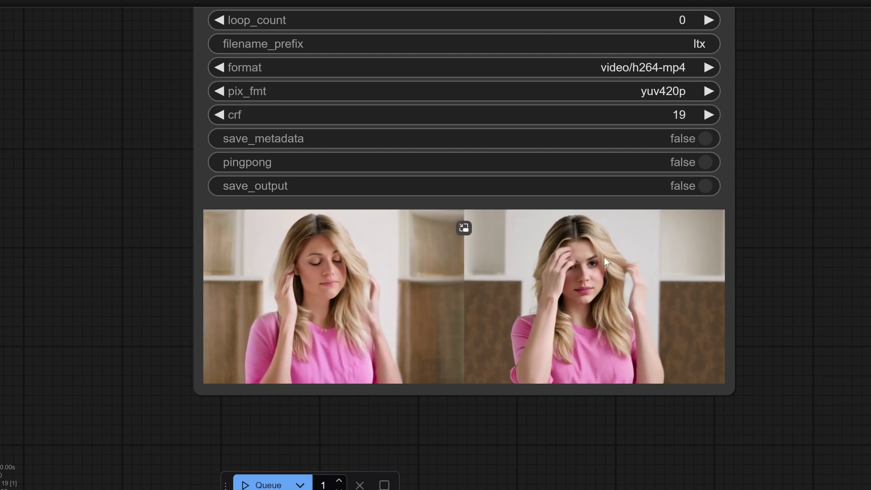
{"action": "scroll", "coordinate": [587, 260], "scroll_direction": "up", "scroll_amount": 3}
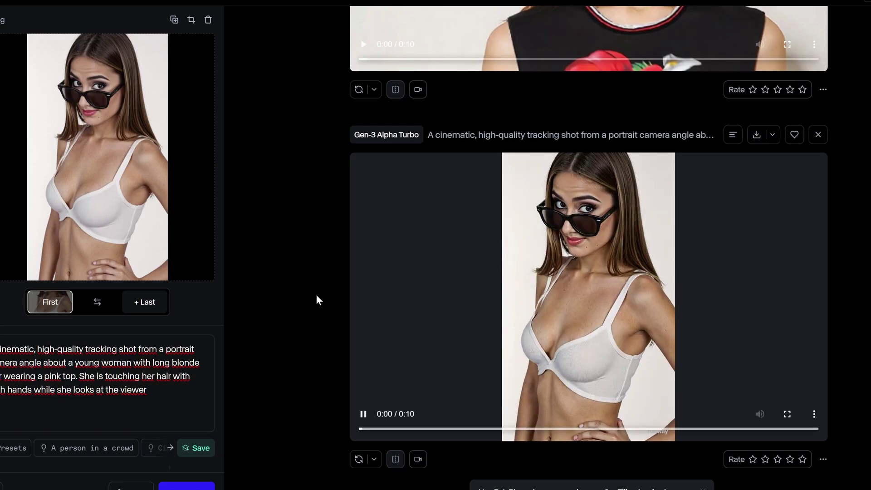
Play the lower Gen-3 Alpha Turbo sunglasses clip and scroll between it and the black-top clip
{"action": "left_click", "coordinate": [356, 412]}
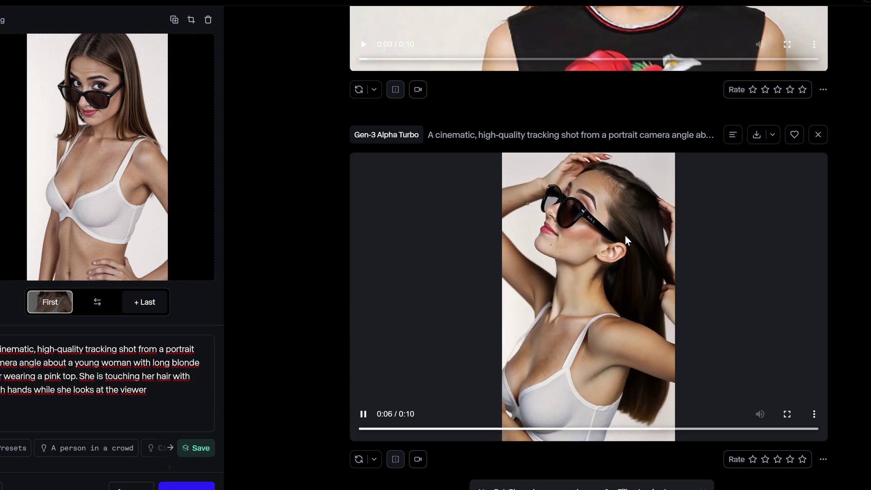
{"action": "scroll", "coordinate": [597, 298], "scroll_direction": "up", "scroll_amount": 6}
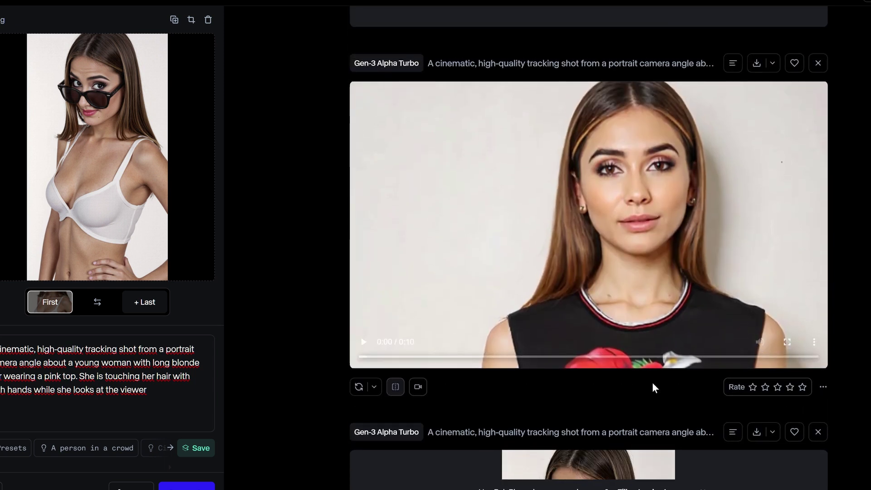
{"action": "scroll", "coordinate": [653, 382], "scroll_direction": "down", "scroll_amount": 6}
{"action": "scroll", "coordinate": [658, 373], "scroll_direction": "up", "scroll_amount": 1}
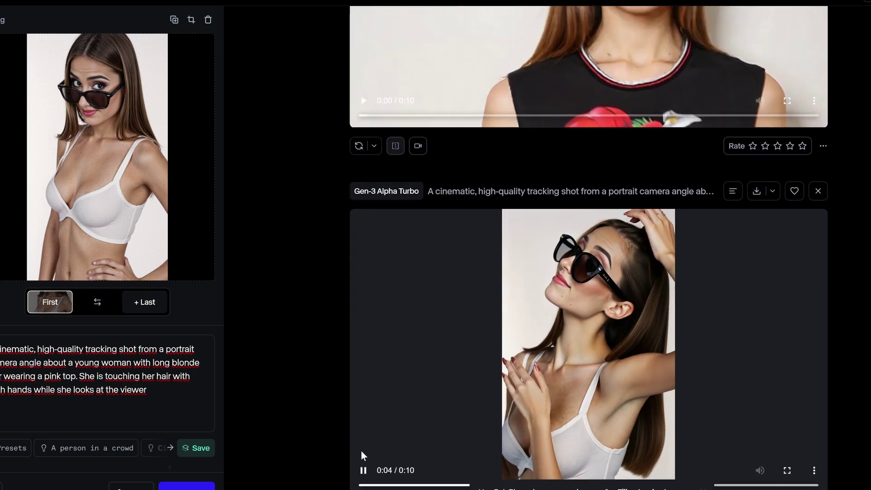
{"action": "scroll", "coordinate": [614, 219], "scroll_direction": "down", "scroll_amount": 1}
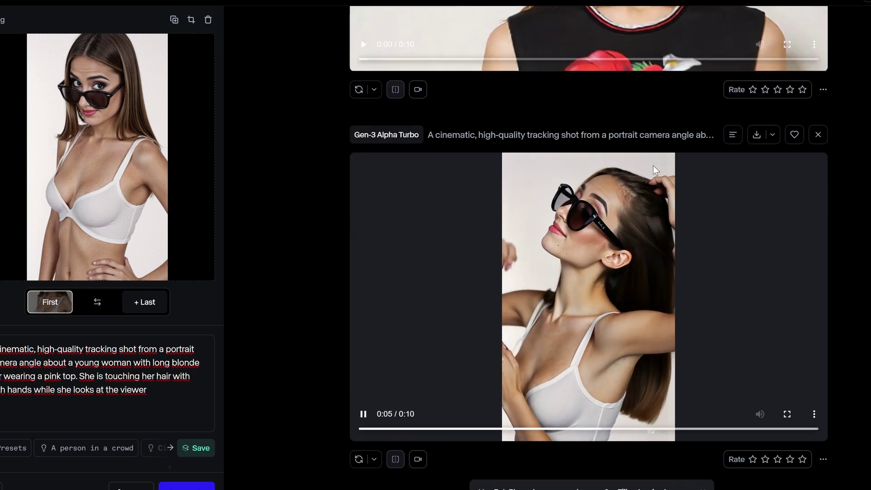
{"action": "scroll", "coordinate": [602, 299], "scroll_direction": "up", "scroll_amount": 6}
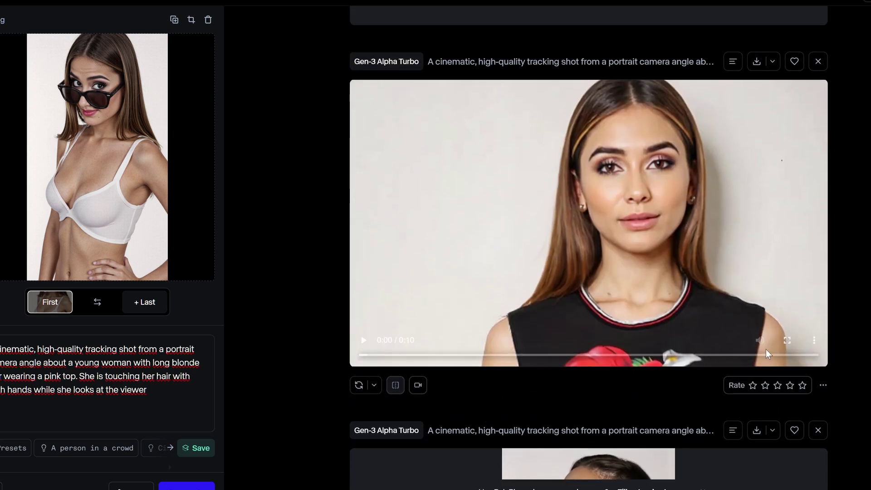
{"action": "scroll", "coordinate": [652, 383], "scroll_direction": "down", "scroll_amount": 3}
{"action": "scroll", "coordinate": [653, 381], "scroll_direction": "down", "scroll_amount": 3}
{"action": "scroll", "coordinate": [656, 377], "scroll_direction": "down", "scroll_amount": 1}
{"action": "scroll", "coordinate": [658, 374], "scroll_direction": "up", "scroll_amount": 1}
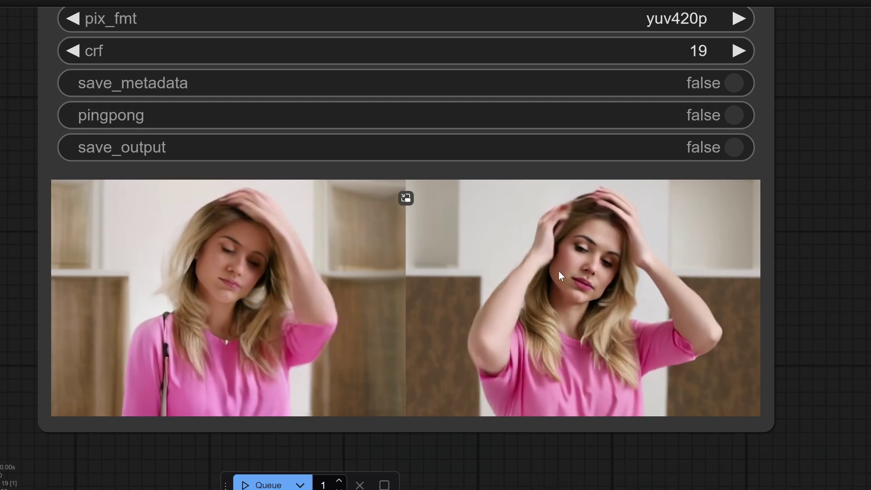
Pan across the RF-Inversion workflow to the Attention Injection and Sample groups
{"action": "scroll", "coordinate": [561, 276], "scroll_direction": "up", "scroll_amount": 2}
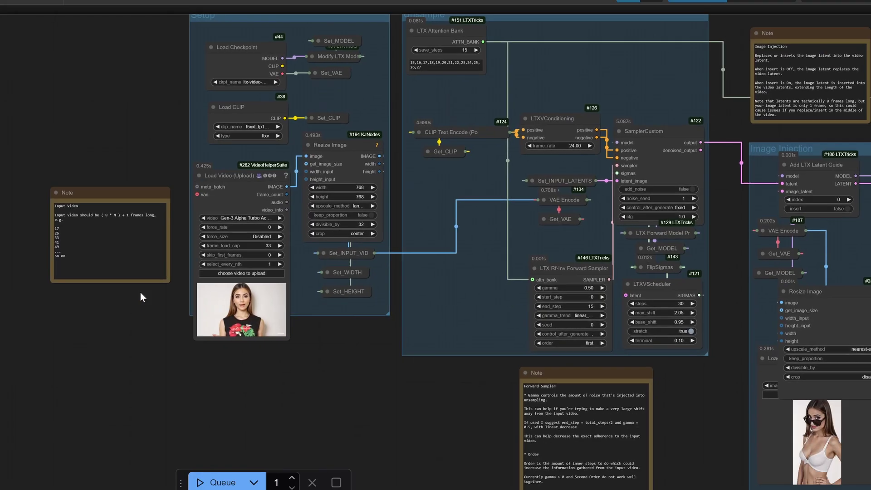
{"action": "scroll", "coordinate": [412, 383], "scroll_direction": "right", "scroll_amount": 5}
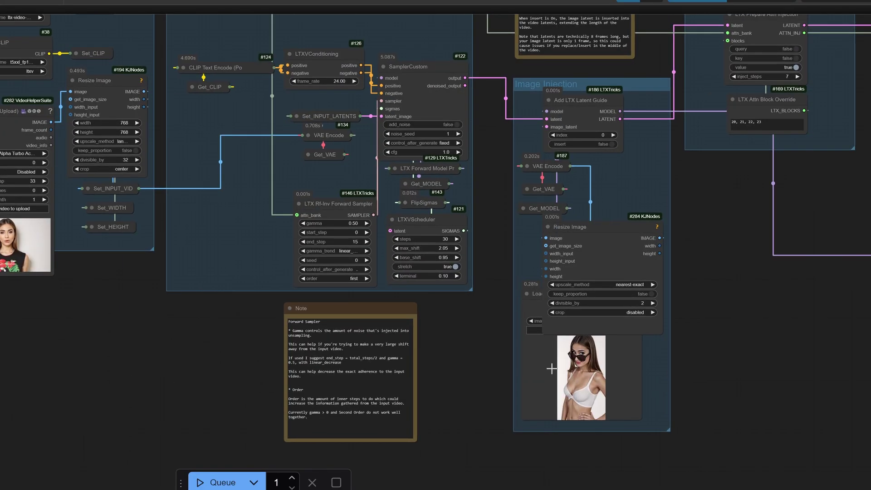
{"action": "left_click_drag", "start_coordinate": [766, 303], "coordinate": [500, 326]}
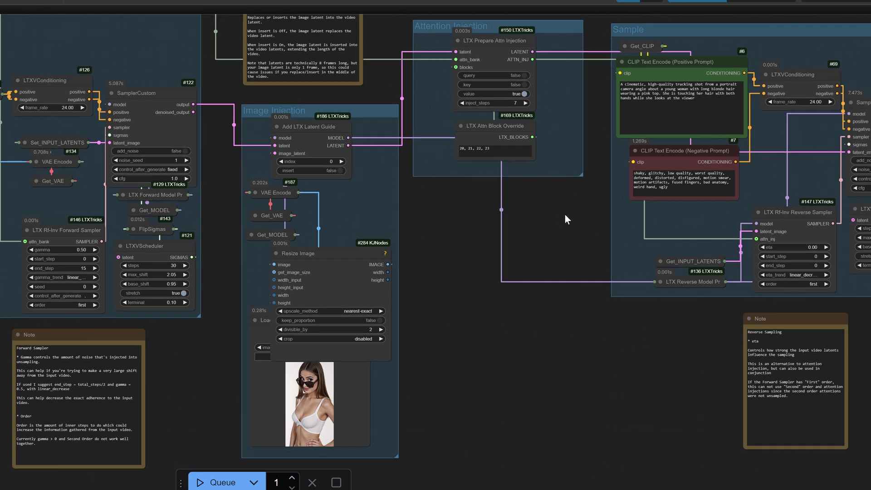
{"action": "scroll", "coordinate": [567, 219], "scroll_direction": "right", "scroll_amount": 5}
{"action": "scroll", "coordinate": [743, 334], "scroll_direction": "right", "scroll_amount": 4}
{"action": "scroll", "coordinate": [352, 323], "scroll_direction": "down", "scroll_amount": 2}
{"action": "scroll", "coordinate": [706, 238], "scroll_direction": "right", "scroll_amount": 2}
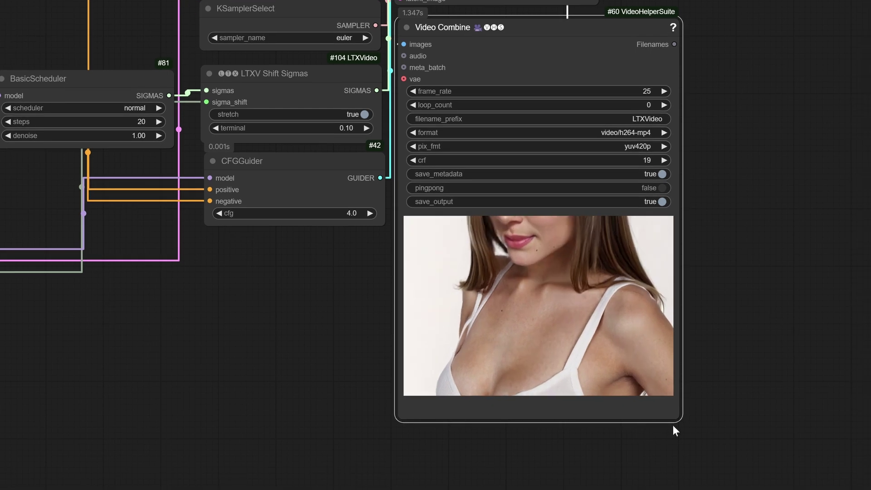
Resize the Video Combine node larger to show the sunglasses clip, then shift the graph down-right
{"action": "left_click_drag", "start_coordinate": [677, 416], "coordinate": [836, 488]}
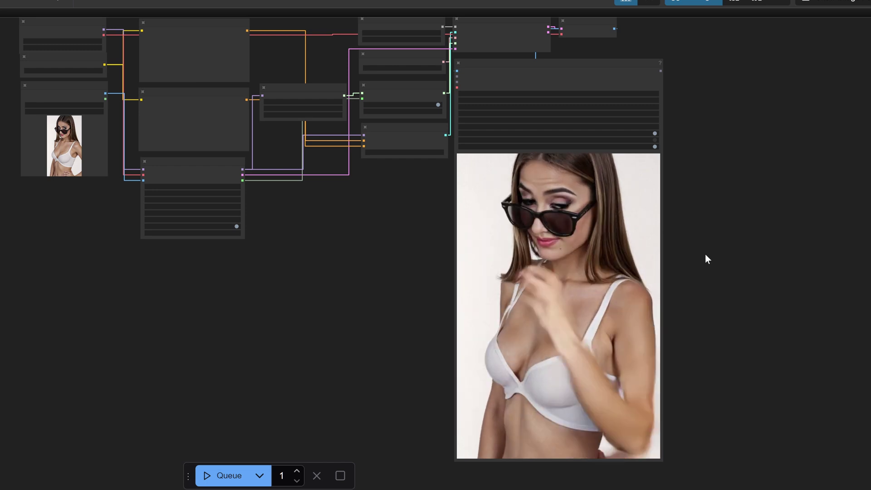
{"action": "left_click_drag", "start_coordinate": [344, 285], "coordinate": [364, 346]}
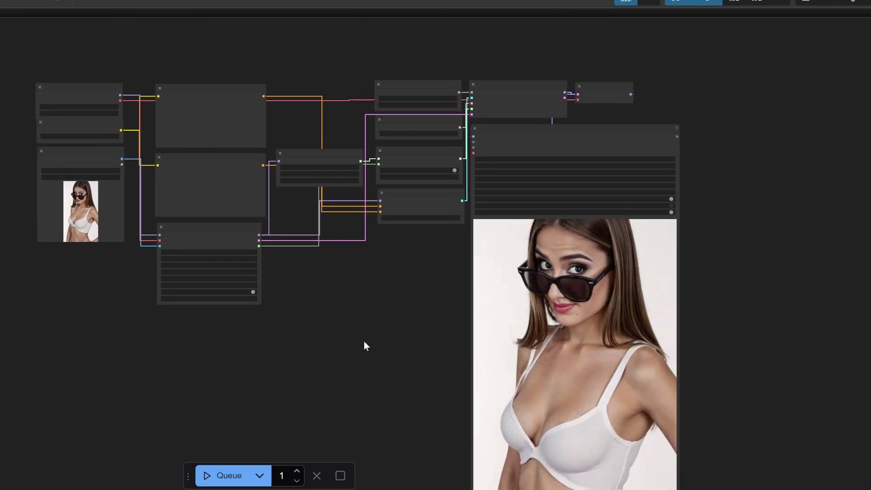